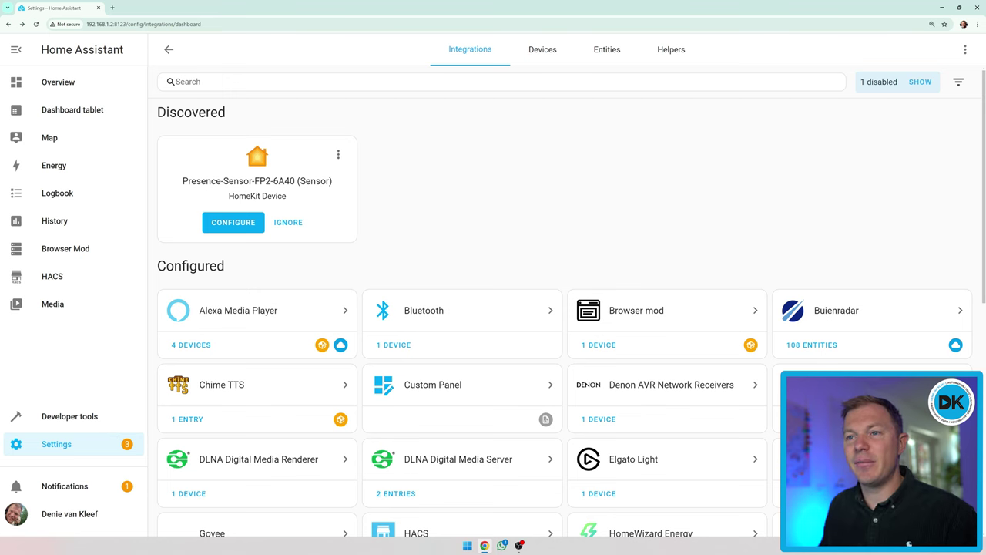
- Pair the FP2 sensor via HomeKit using its pairing code, assign it to Living Room, and open its device page
{"action": "left_click", "coordinate": [235, 223]}
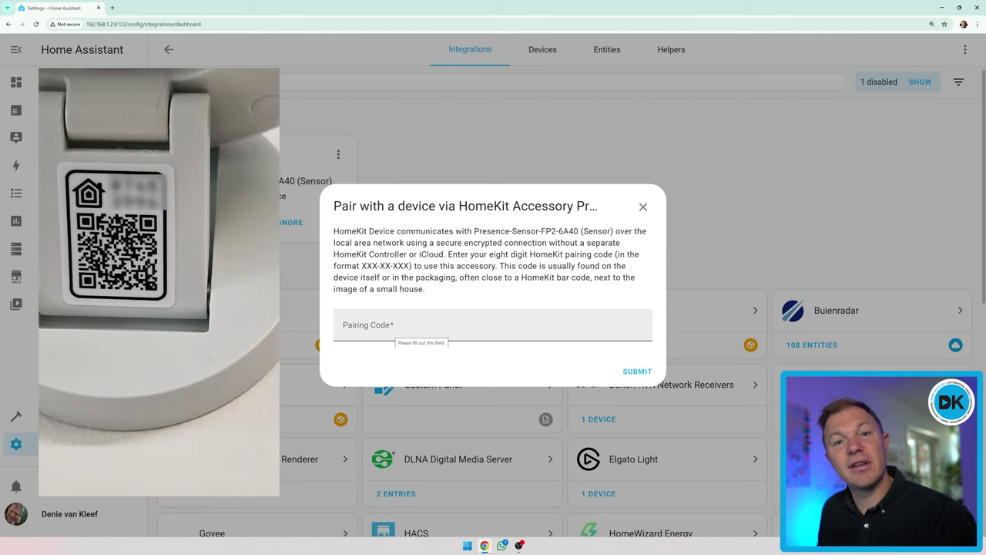
{"action": "left_click", "coordinate": [462, 324]}
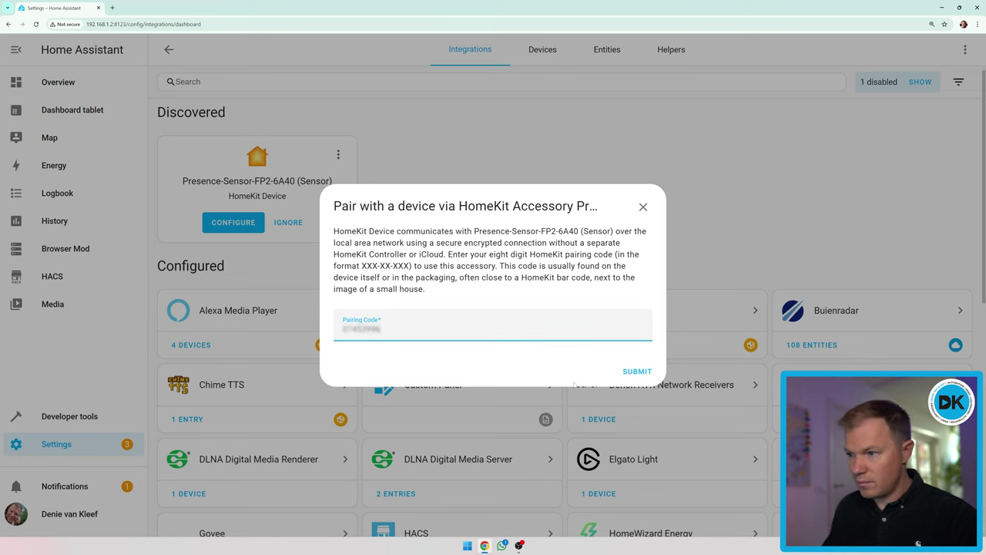
{"action": "left_click", "coordinate": [625, 376]}
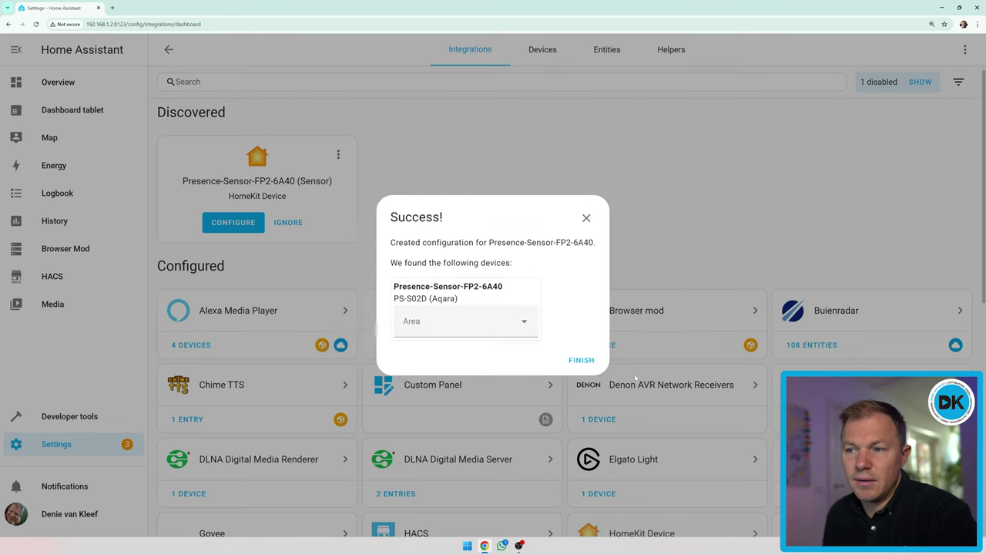
{"action": "left_click", "coordinate": [579, 360]}
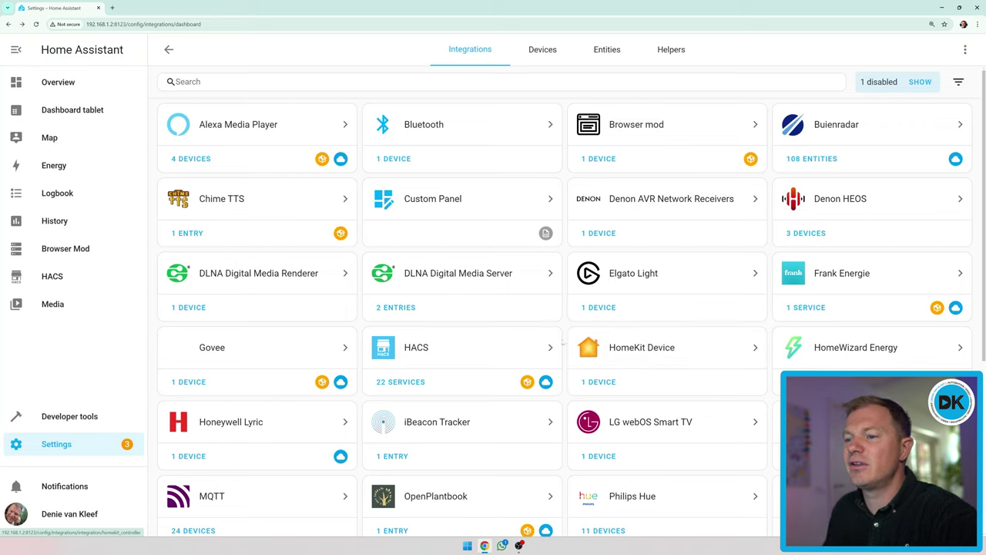
{"action": "scroll", "coordinate": [586, 362], "scroll_direction": "down", "scroll_amount": 2}
{"action": "left_click", "coordinate": [608, 259]}
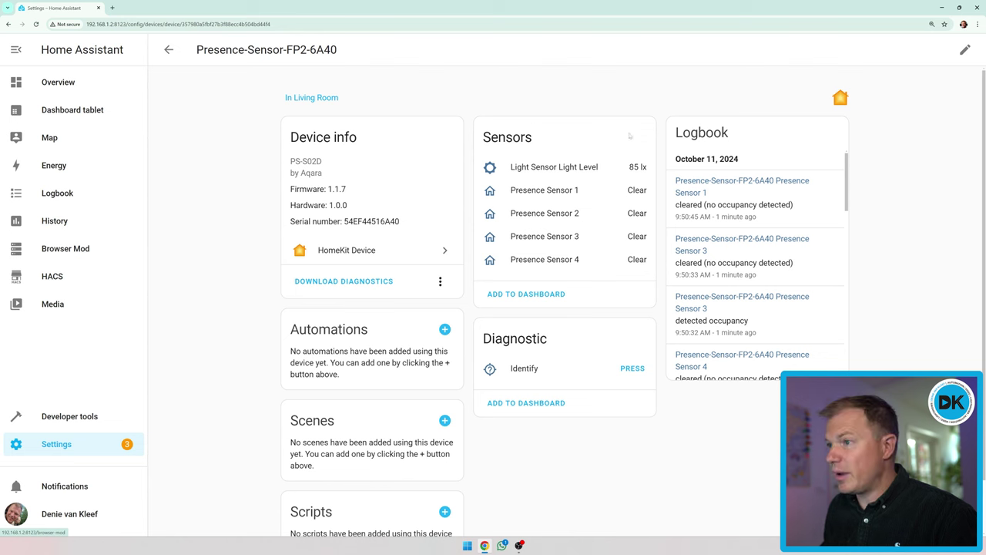
- Rename Presence Sensor 1 to 'FP2 Living Beweging' in its entity settings
{"action": "left_click", "coordinate": [550, 194]}
{"action": "left_click", "coordinate": [614, 78]}
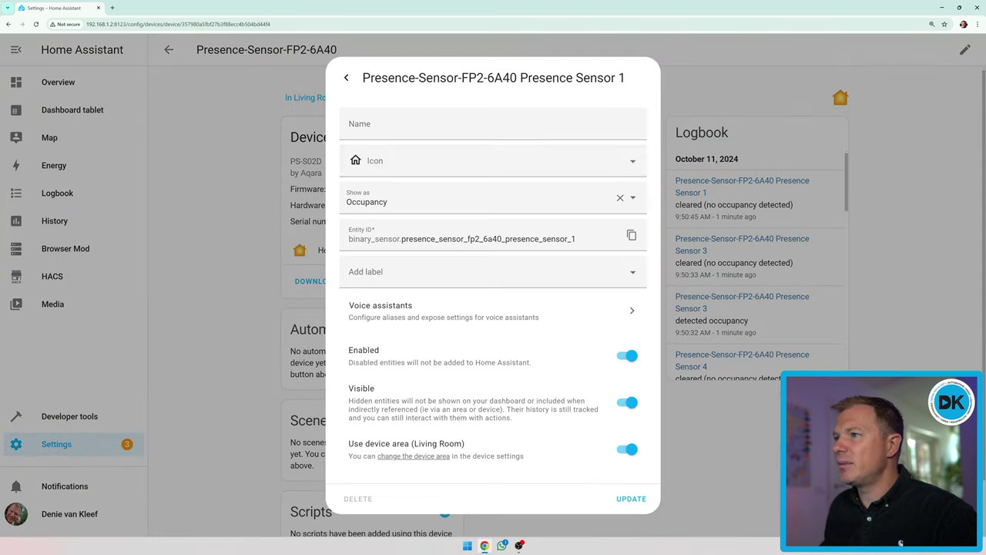
{"action": "left_click", "coordinate": [420, 139]}
{"action": "type", "text": "FP2 Z"}
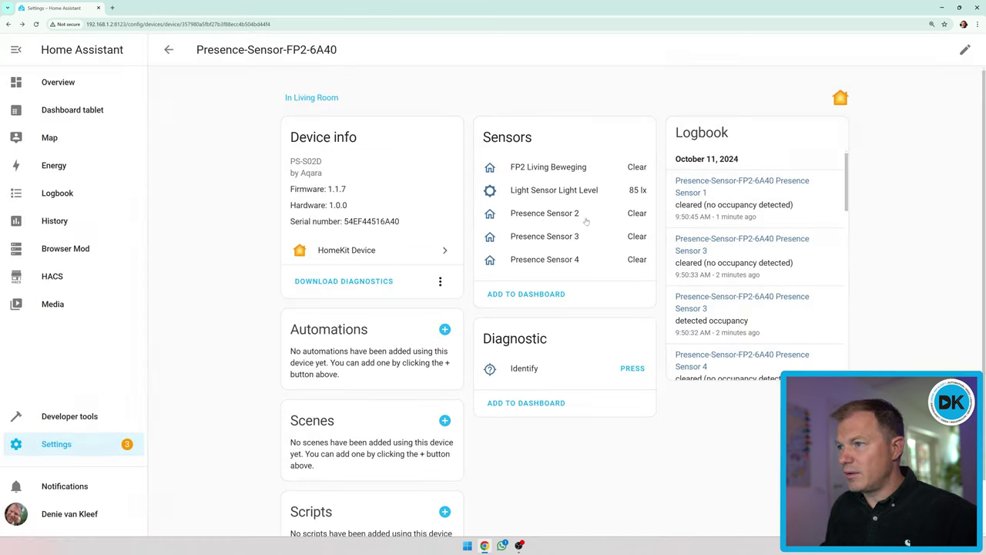
- Paste 'FP2 Living Beweging' as Presence Sensor 2's name and select 'Beweging' for replacement
{"action": "left_click", "coordinate": [541, 216]}
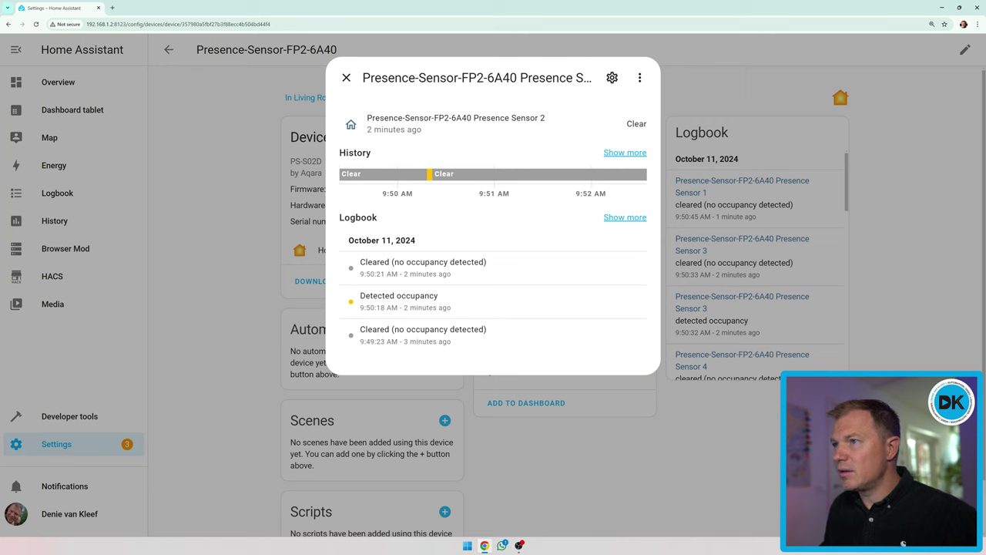
{"action": "left_click", "coordinate": [612, 77]}
{"action": "type", "text": "FP2 Living Beweging"}
{"action": "key", "text": "ctrl+shift+Left"}
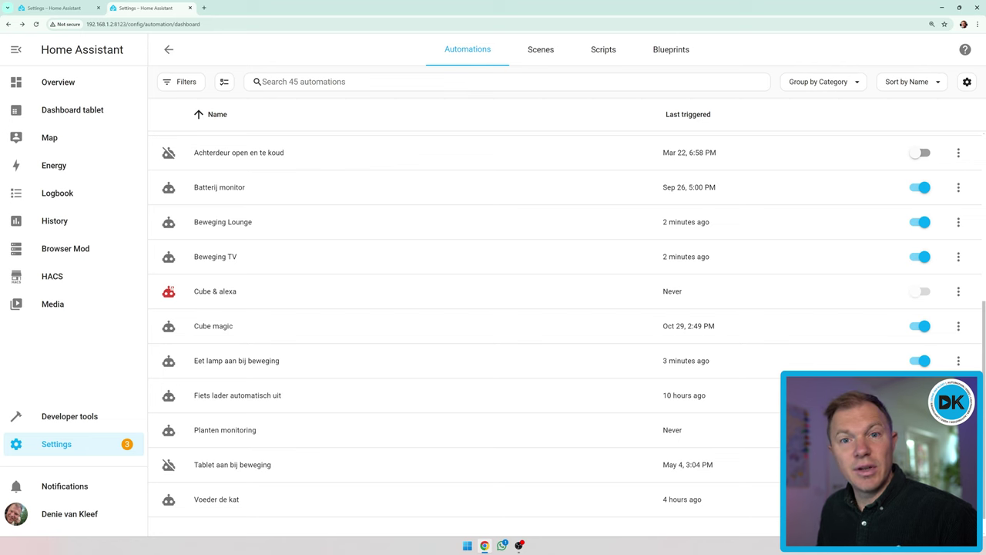
- Create a blank automation with an entity State trigger
{"action": "left_click", "coordinate": [917, 518]}
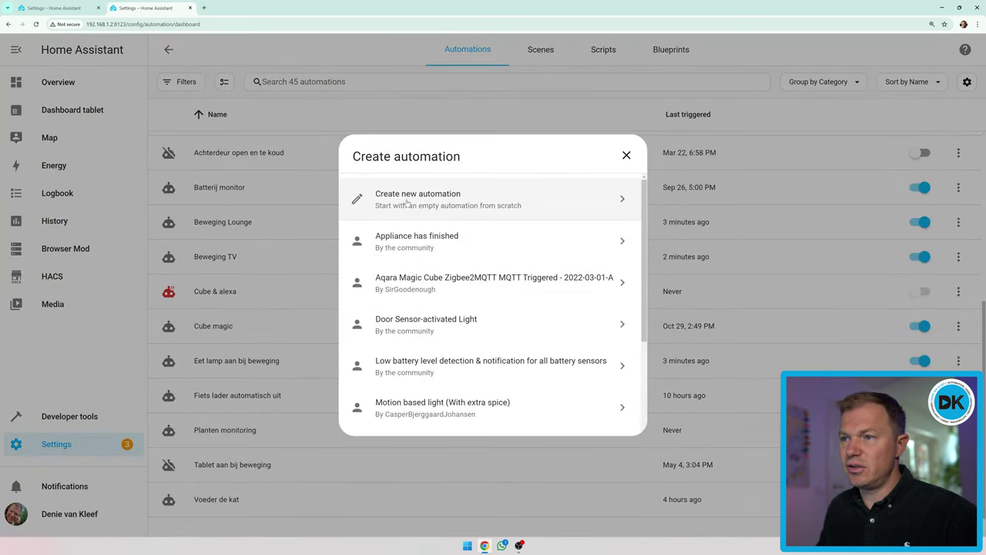
{"action": "left_click", "coordinate": [407, 201]}
{"action": "left_click", "coordinate": [302, 140]}
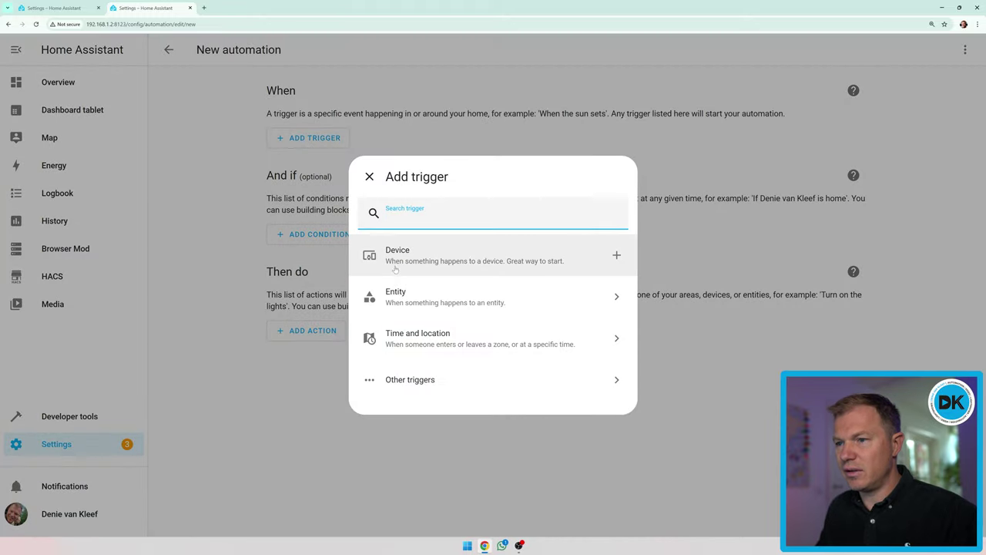
{"action": "left_click", "coordinate": [421, 302]}
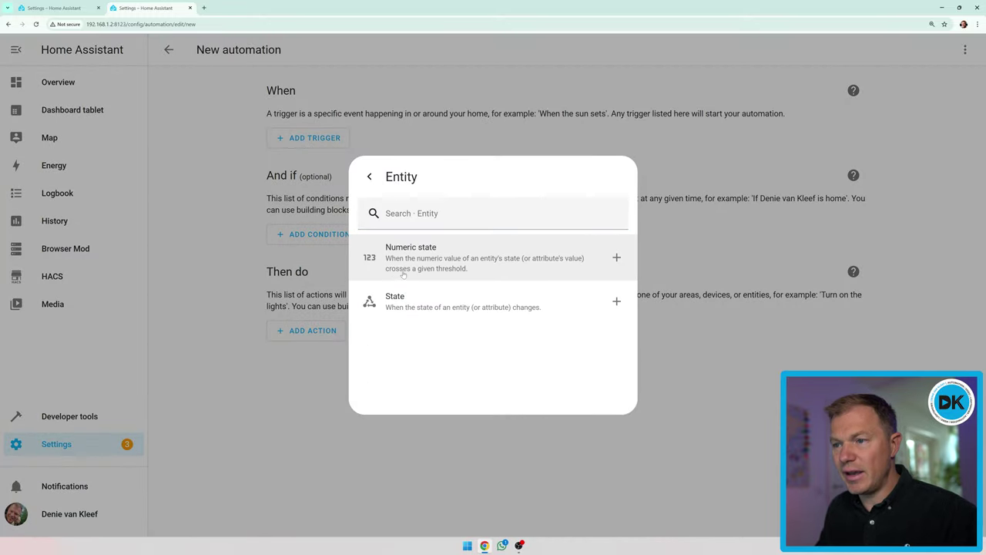
{"action": "left_click", "coordinate": [402, 302]}
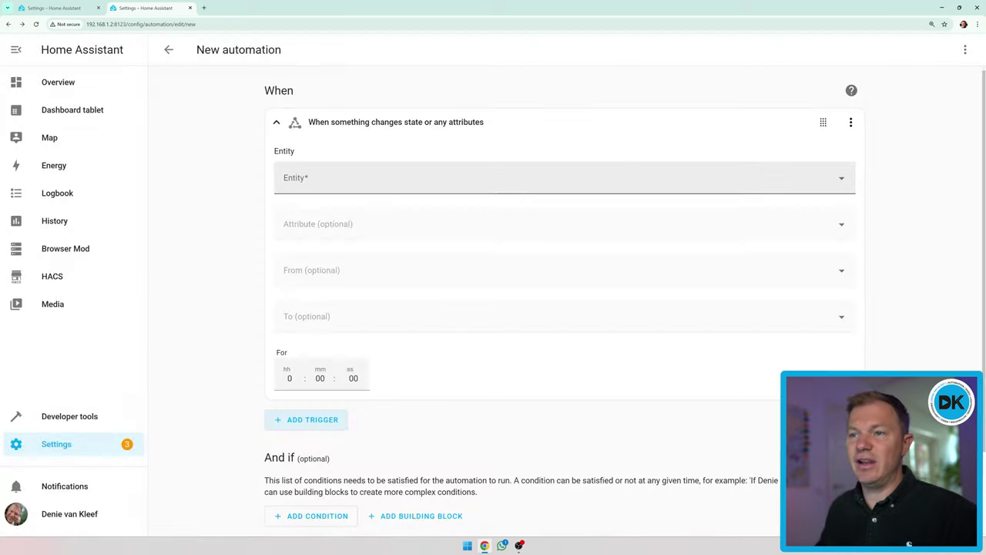
- Set the trigger to FP2 Dinner beweging changing from Clear to Detected
{"action": "left_click", "coordinate": [462, 177]}
{"action": "type", "text": "f2"}
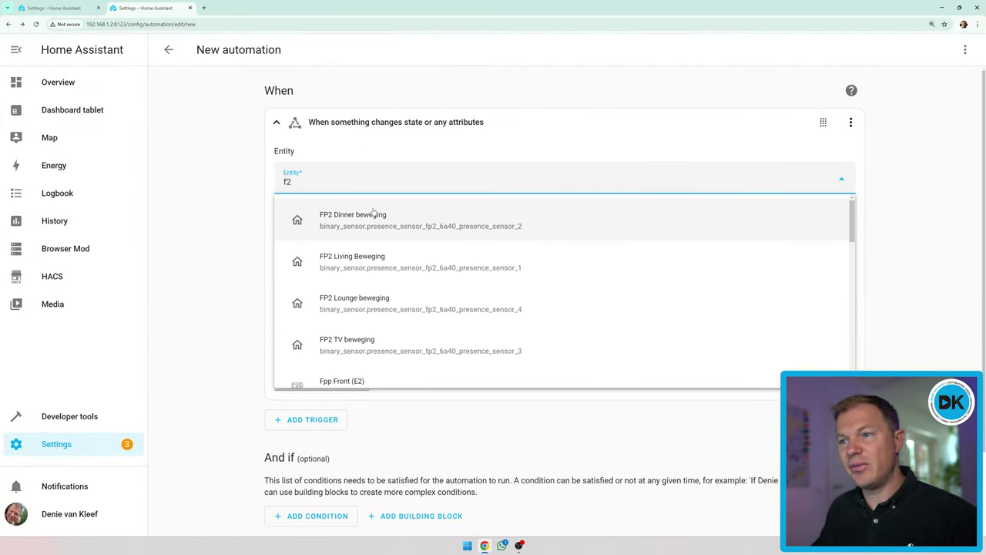
{"action": "left_click", "coordinate": [344, 223]}
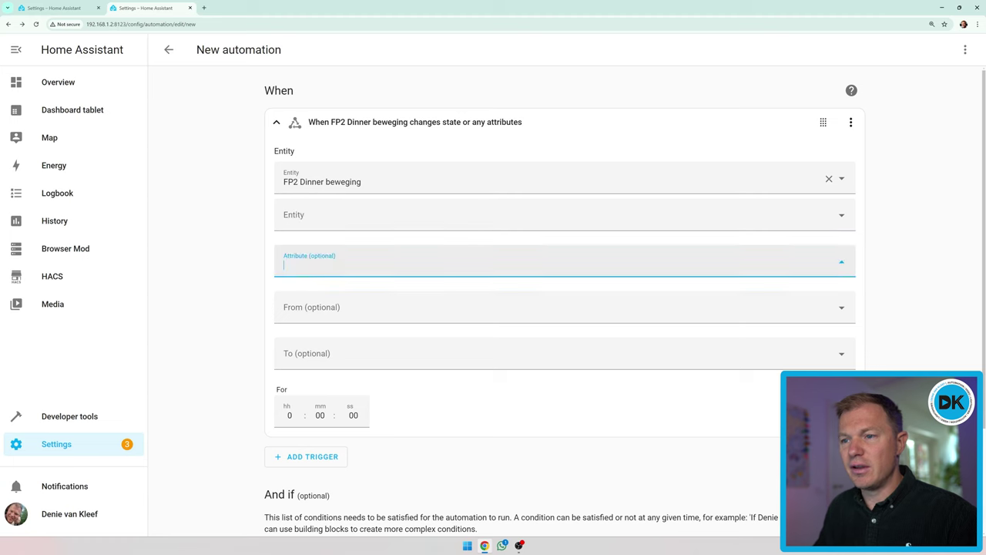
{"action": "left_click", "coordinate": [308, 306]}
{"action": "left_click", "coordinate": [309, 397]}
{"action": "left_click", "coordinate": [311, 350]}
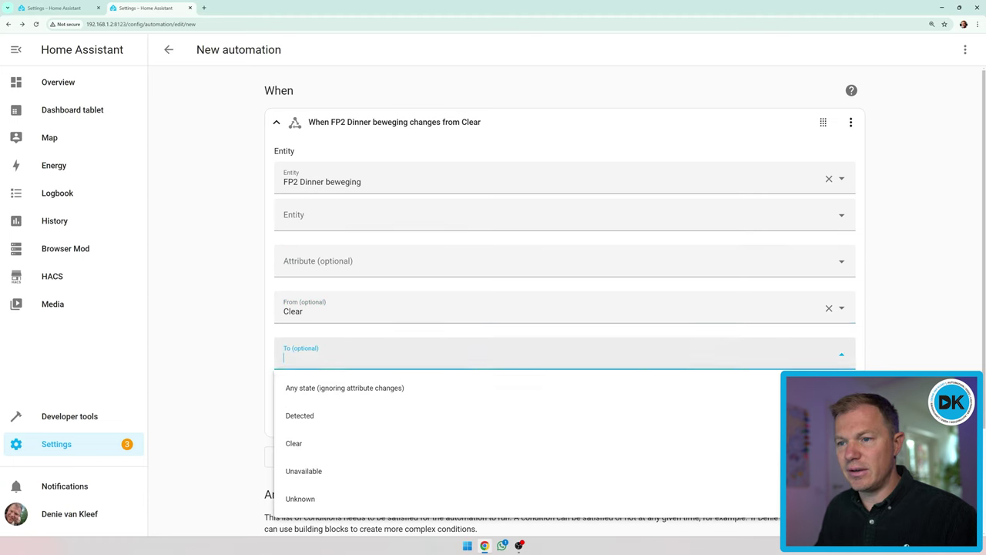
{"action": "left_click", "coordinate": [319, 420]}
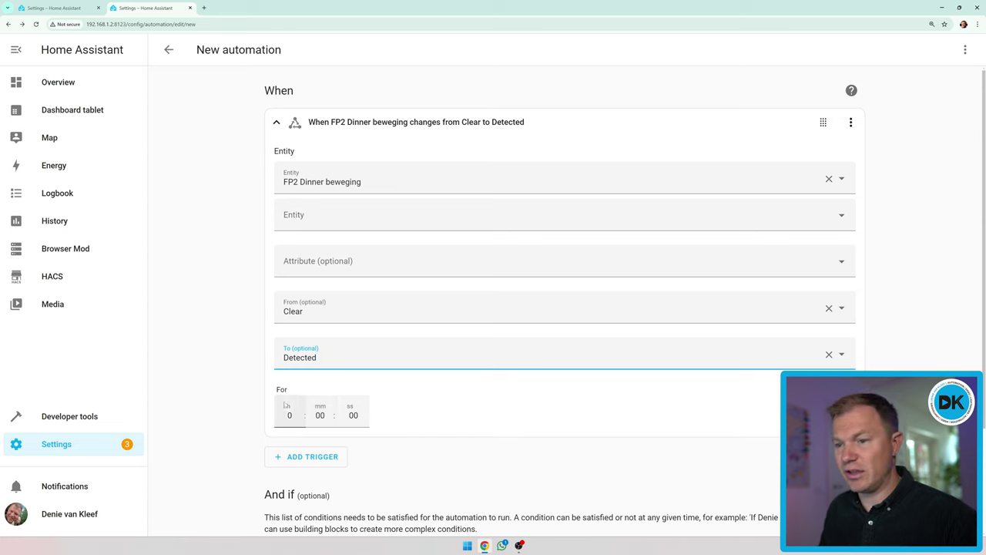
{"action": "scroll", "coordinate": [562, 309], "scroll_direction": "down", "scroll_amount": 2}
{"action": "left_click", "coordinate": [306, 513]}
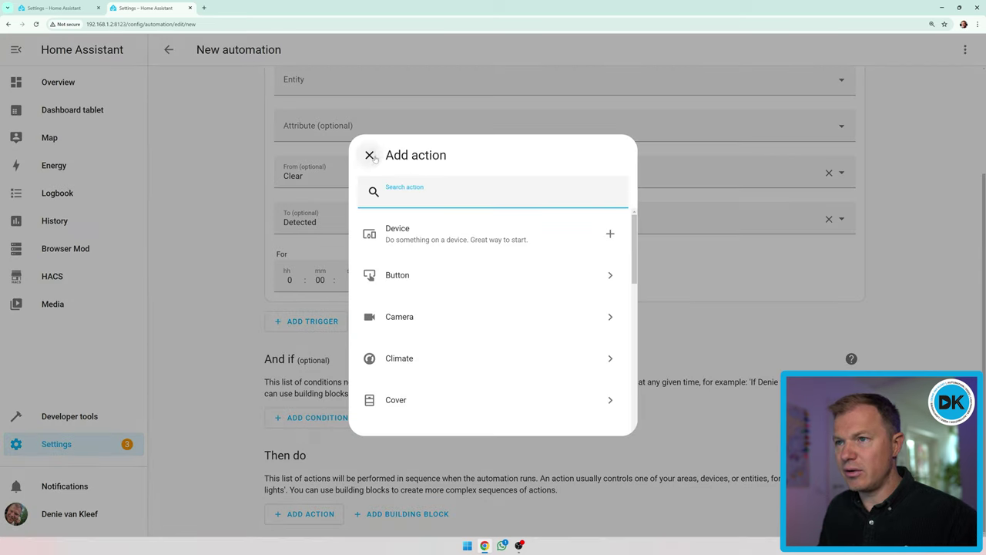
- Add a numeric state condition instead of an action and search entities for 'illum'
{"action": "left_click", "coordinate": [369, 155]}
{"action": "left_click", "coordinate": [313, 420]}
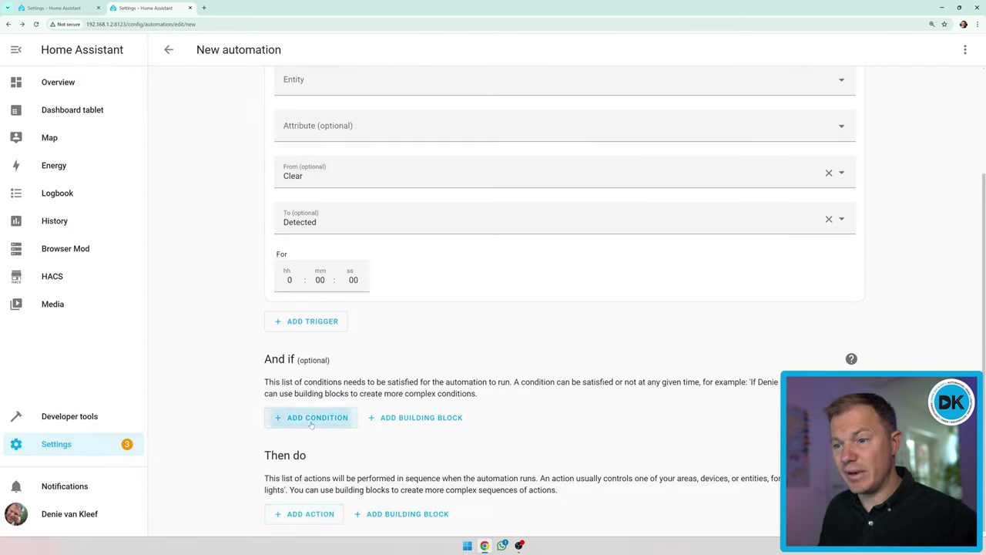
{"action": "left_click", "coordinate": [398, 282]}
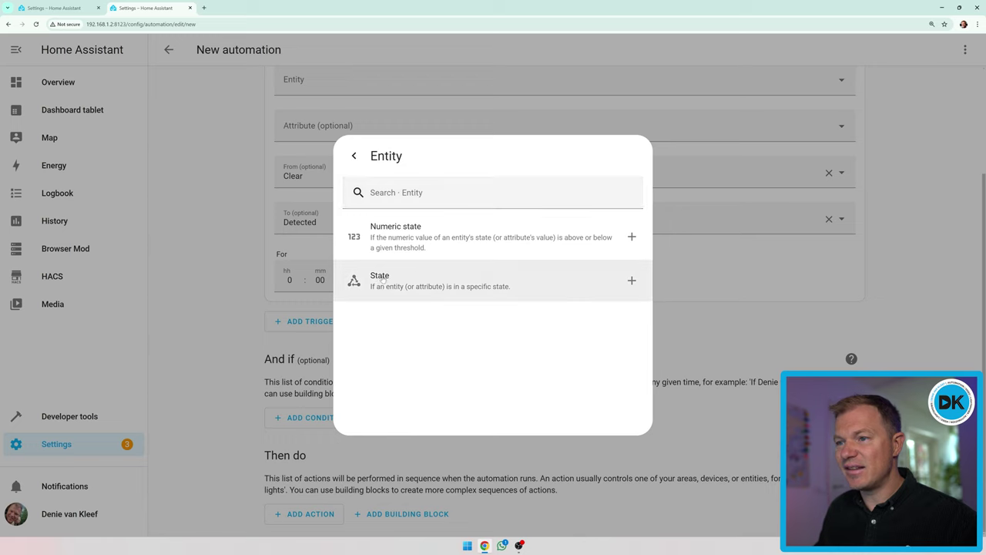
{"action": "left_click", "coordinate": [386, 237]}
{"action": "left_click", "coordinate": [330, 220]}
{"action": "type", "text": "illum"}
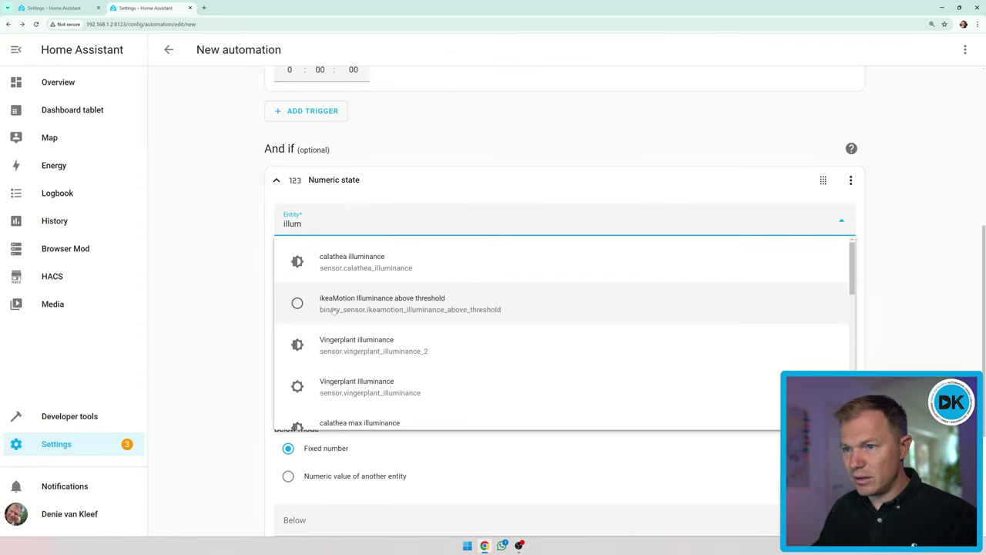
{"action": "scroll", "coordinate": [375, 319], "scroll_direction": "down", "scroll_amount": 3}
{"action": "key", "text": "Escape"}
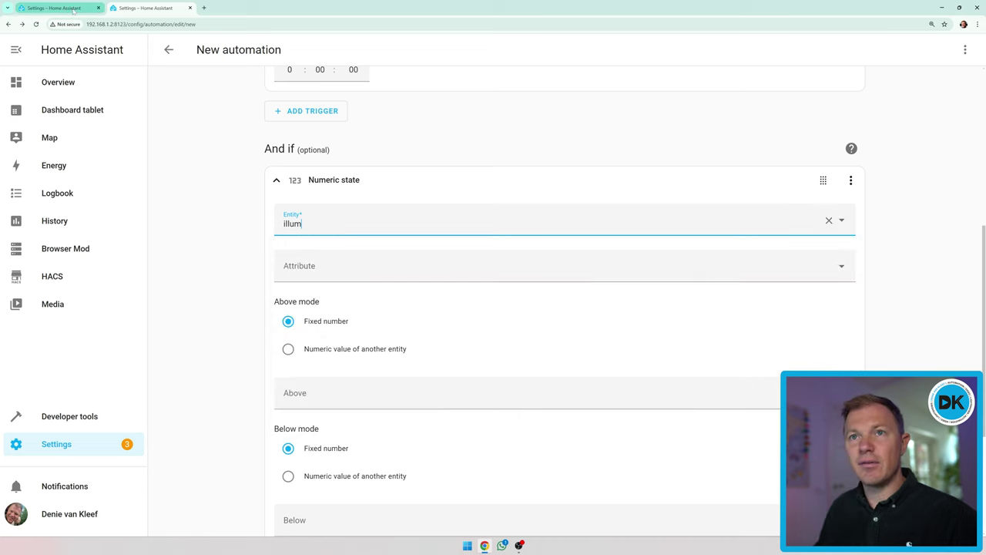
- Copy the FP2 Light Sensor Light Level entity ID and paste it as the condition entity
{"action": "left_click", "coordinate": [74, 10]}
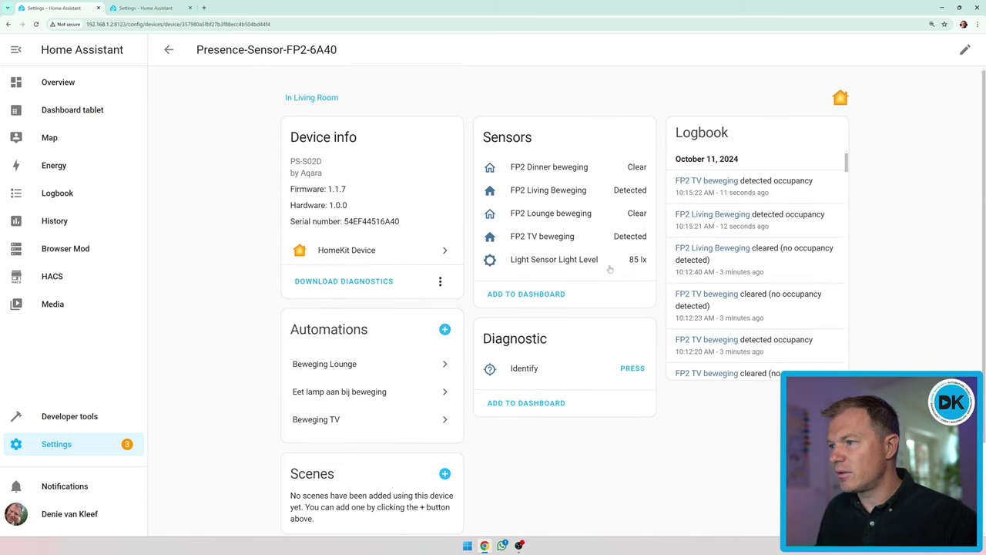
{"action": "left_click", "coordinate": [569, 261]}
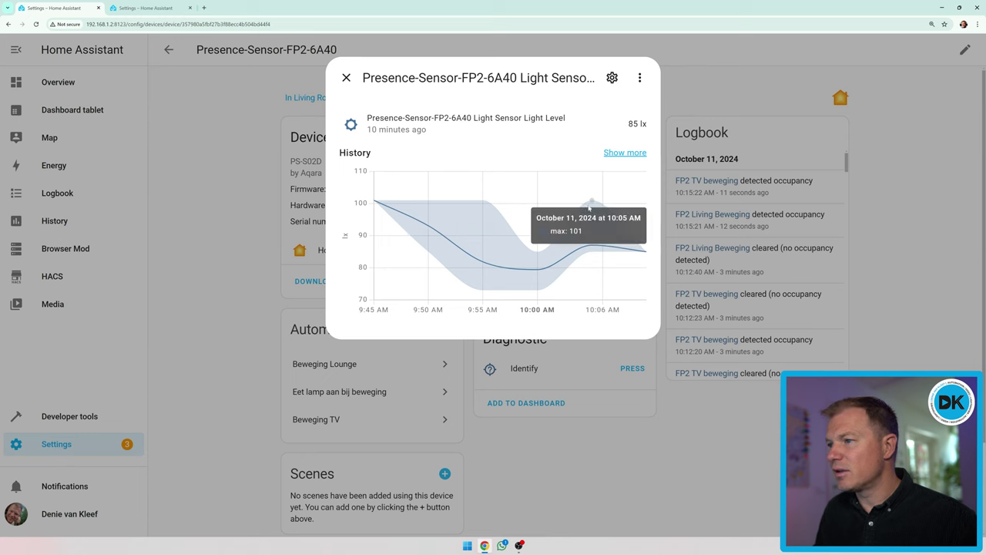
{"action": "left_click", "coordinate": [612, 77]}
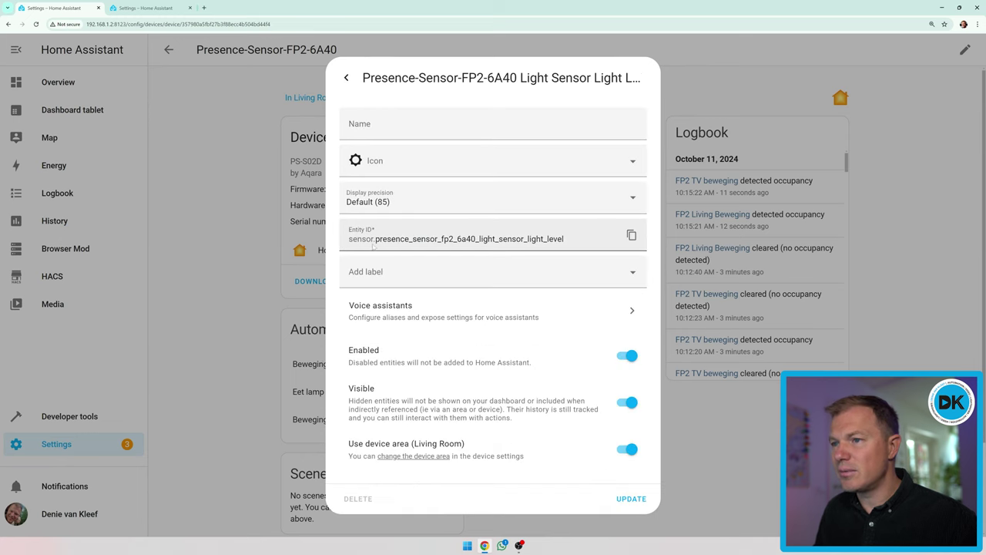
{"action": "double_click", "coordinate": [470, 239]}
{"action": "left_click", "coordinate": [631, 235]}
{"action": "key", "text": "ctrl+Tab"}
{"action": "key", "text": "ctrl+v"}
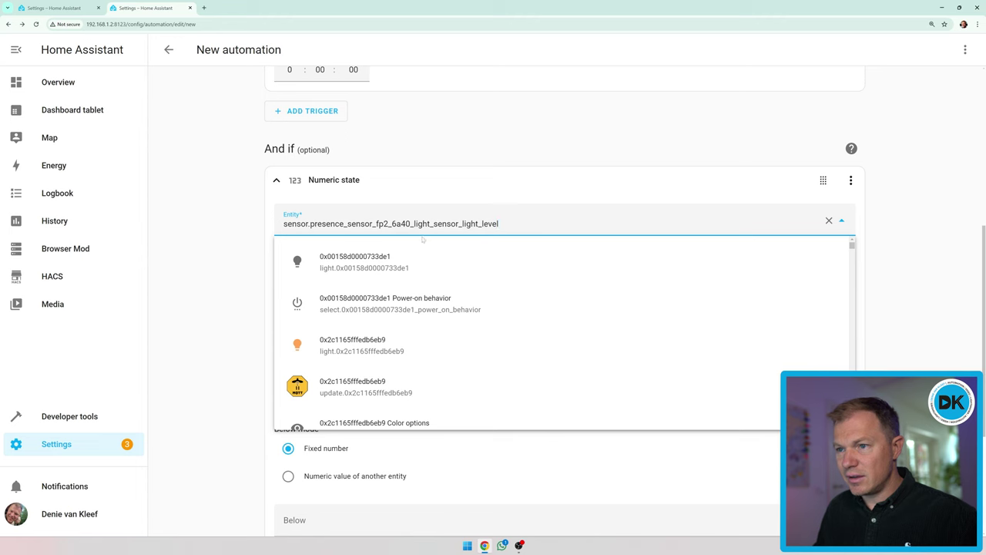
{"action": "key", "text": "Return"}
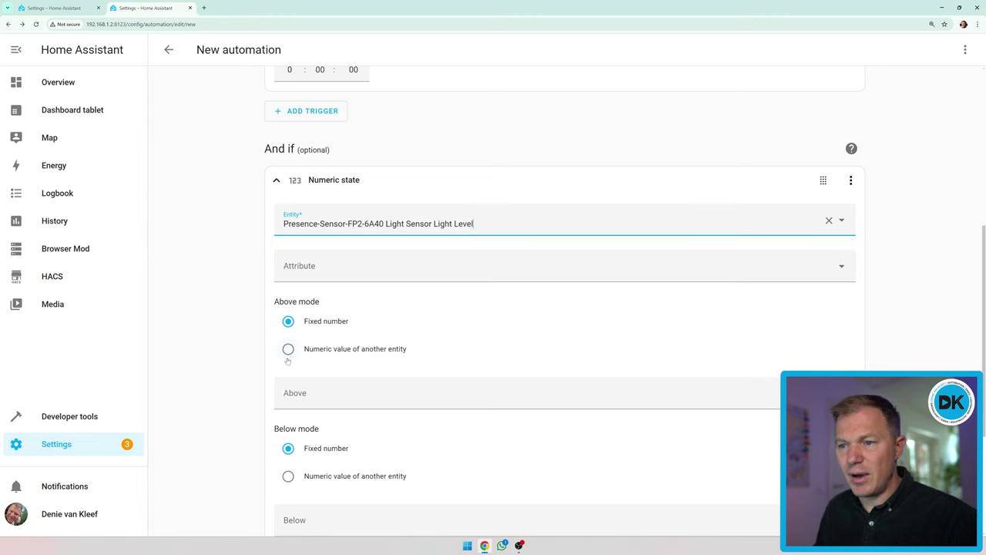
- Set the light level condition's Below threshold to 60
{"action": "key", "text": "ctrl+Tab"}
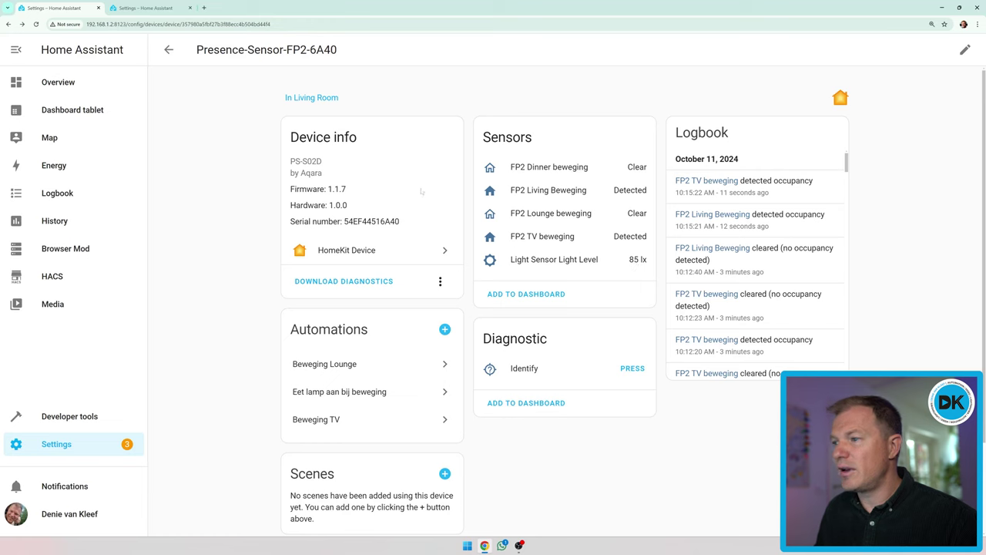
{"action": "left_click", "coordinate": [189, 10]}
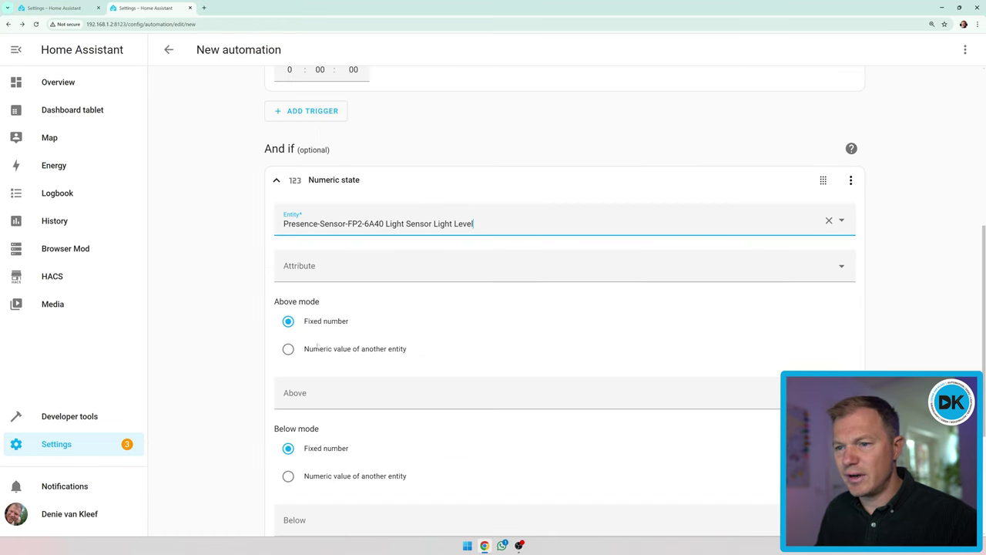
{"action": "scroll", "coordinate": [354, 368], "scroll_direction": "down", "scroll_amount": 1}
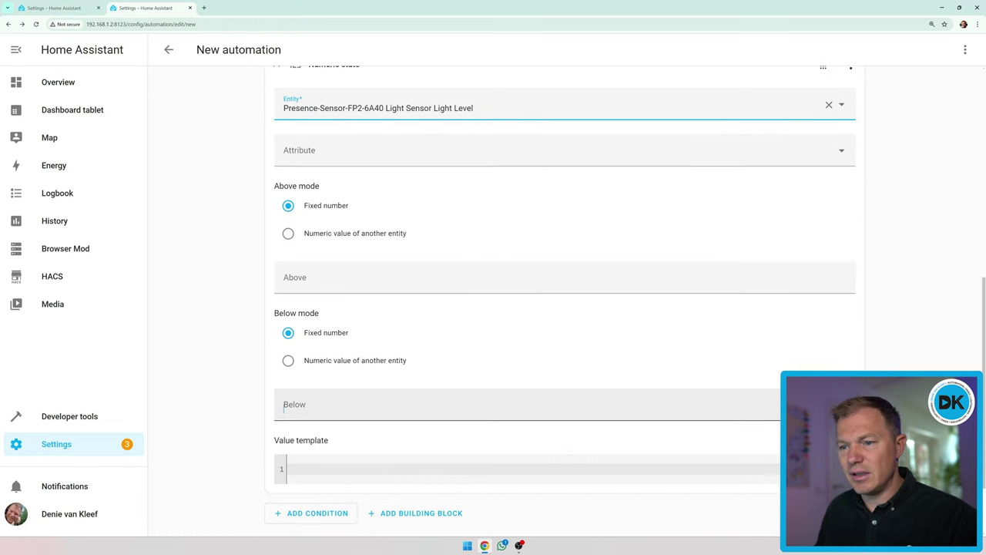
{"action": "left_click", "coordinate": [284, 409]}
{"action": "type", "text": "60"}
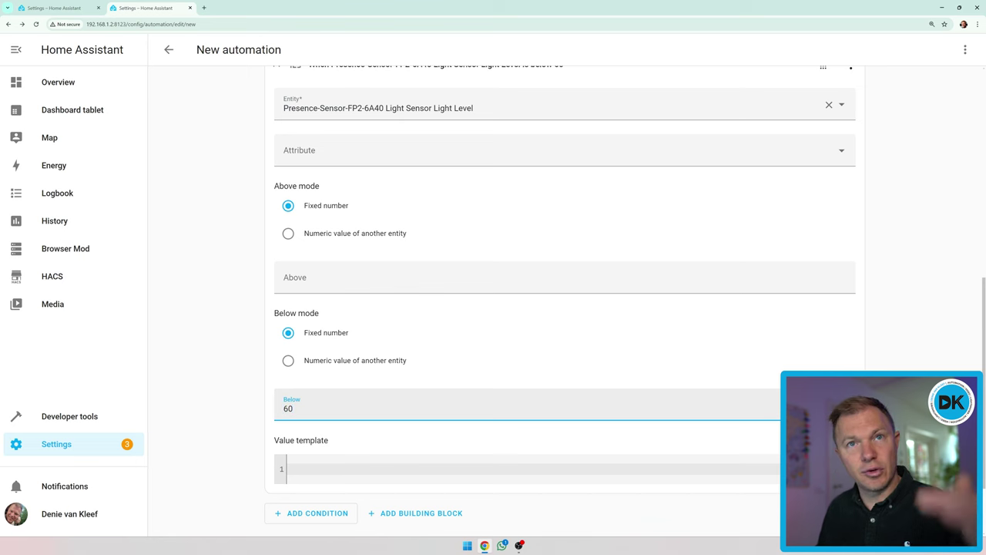
{"action": "scroll", "coordinate": [408, 409], "scroll_direction": "down", "scroll_amount": 1}
{"action": "left_click", "coordinate": [306, 513]}
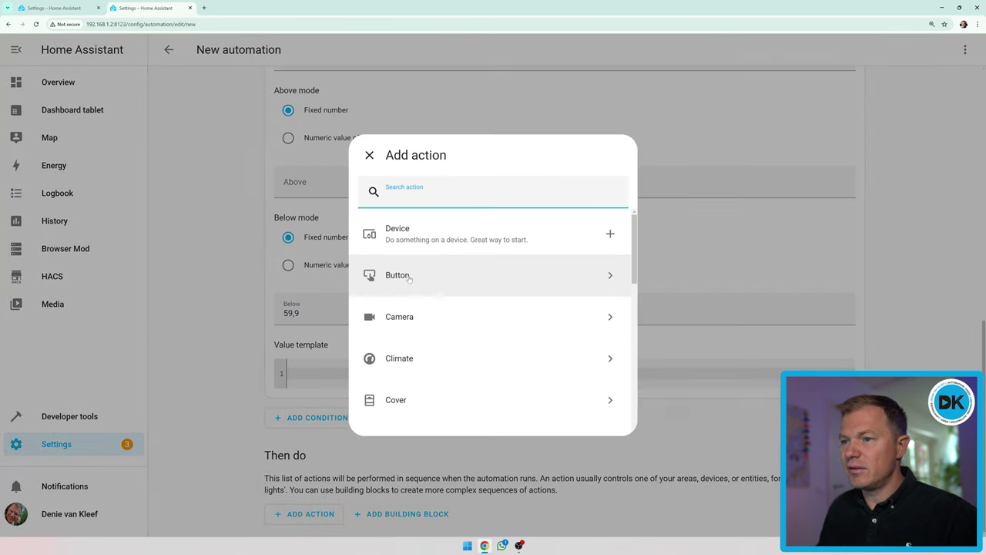
- Add a Device action with Eet-tafel set to 'Turn on Eet-tafel'
{"action": "left_click", "coordinate": [409, 237]}
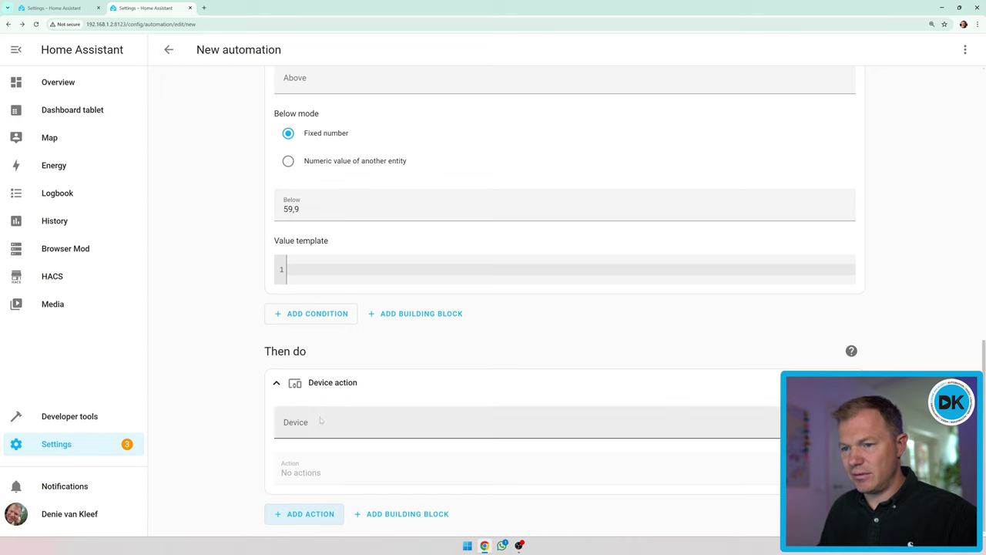
{"action": "left_click", "coordinate": [316, 425]}
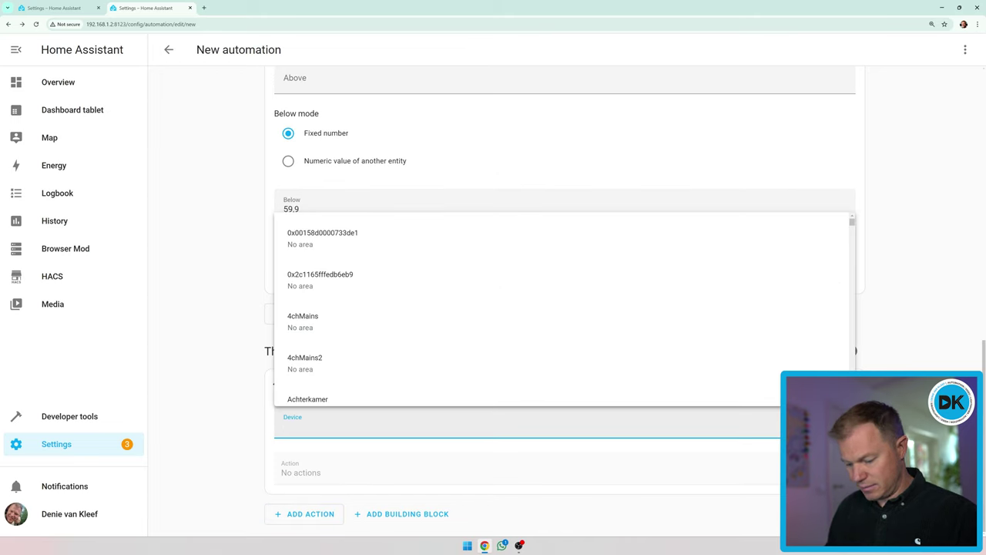
{"action": "type", "text": "eet"}
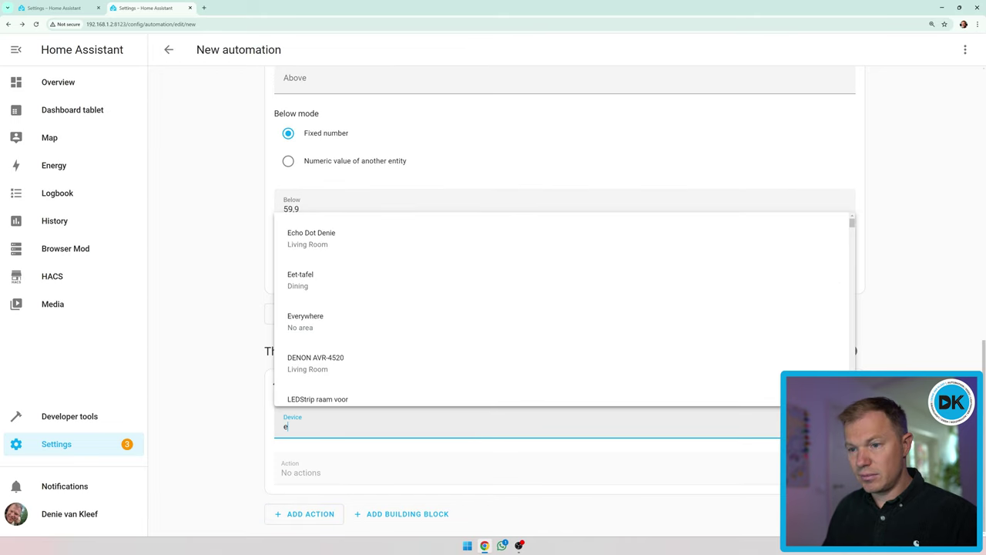
{"action": "left_click", "coordinate": [308, 245]}
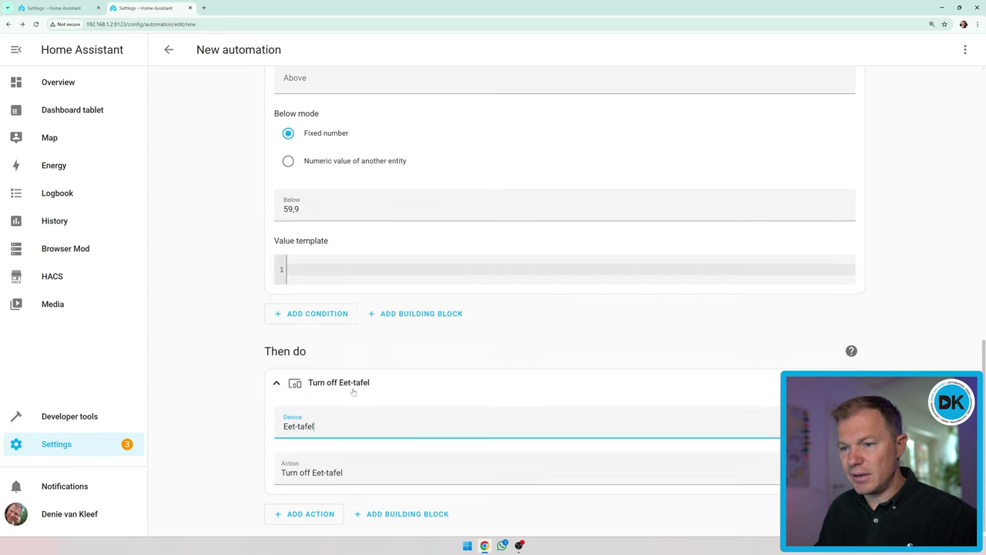
{"action": "left_click", "coordinate": [323, 472]}
{"action": "left_click", "coordinate": [300, 381]}
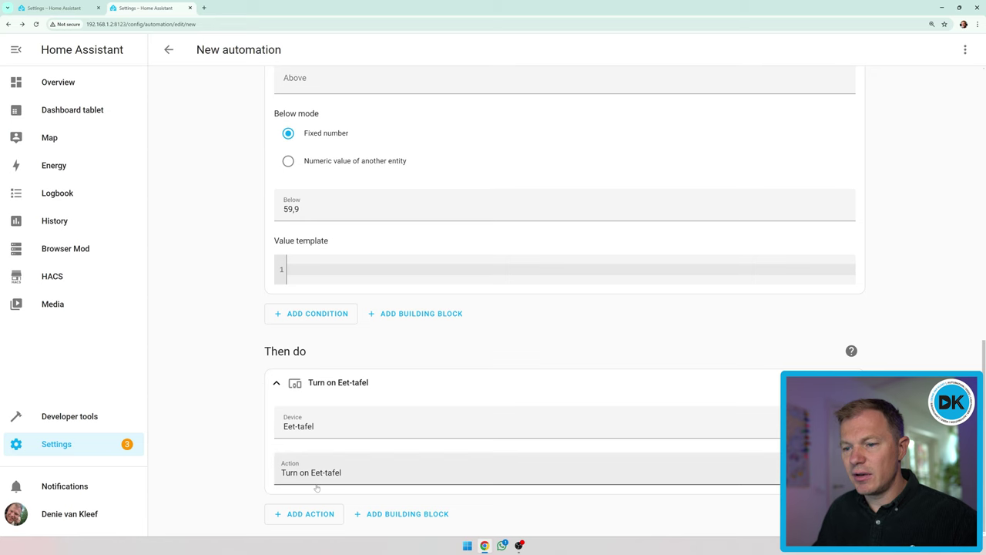
{"action": "left_click", "coordinate": [296, 514]}
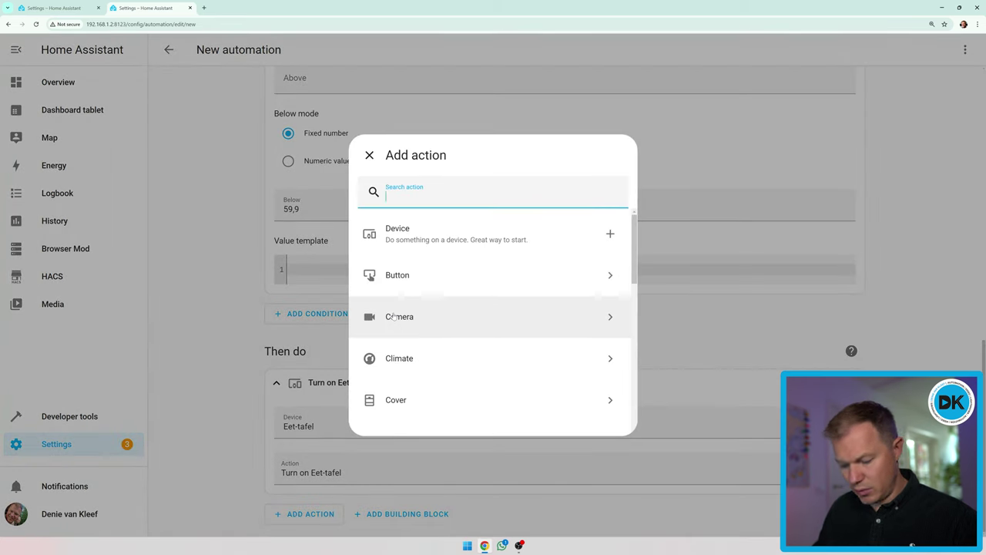
- Add a 'Wait for a trigger' action with an entity State trigger
{"action": "type", "text": "wait"}
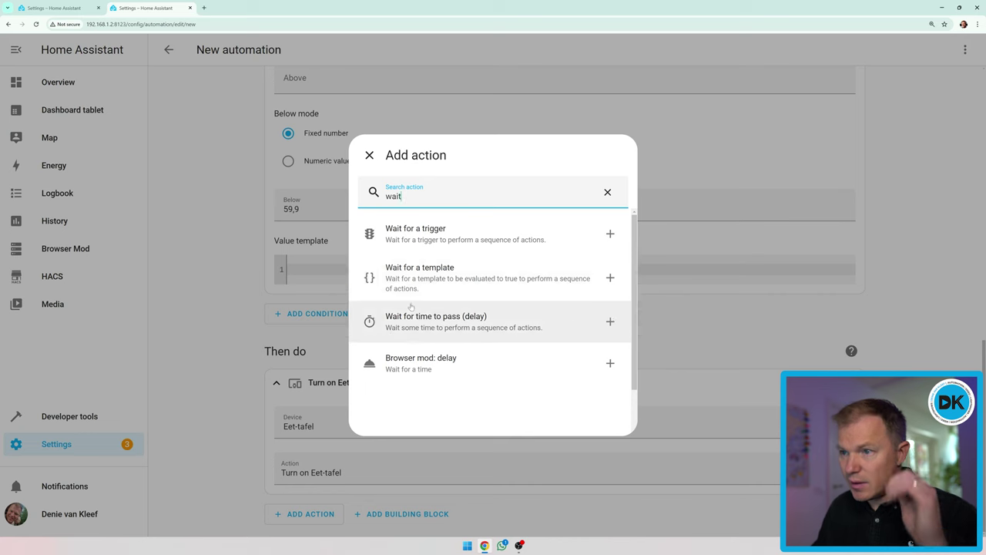
{"action": "left_click", "coordinate": [430, 235]}
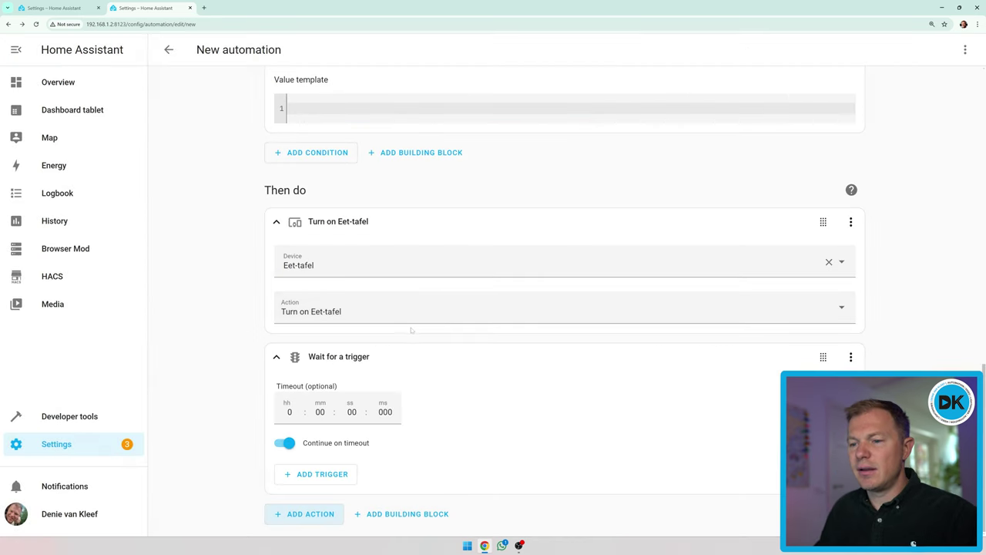
{"action": "left_click", "coordinate": [316, 473]}
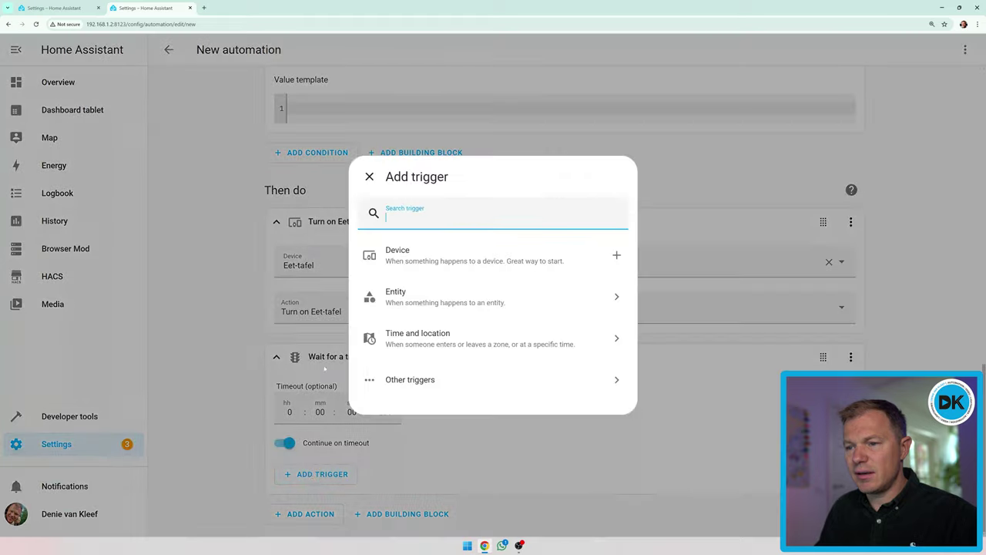
{"action": "left_click", "coordinate": [413, 302]}
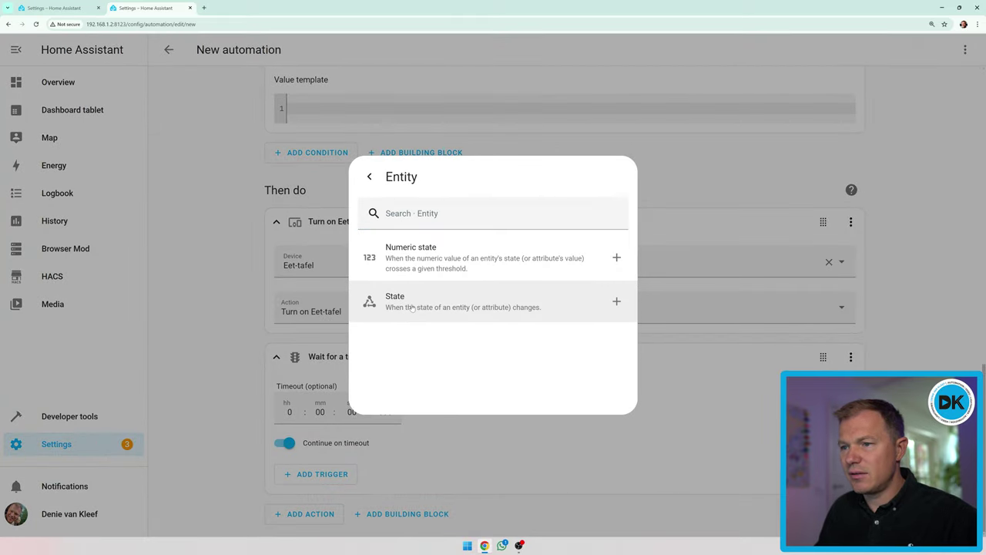
{"action": "left_click", "coordinate": [410, 306]}
- Make the wait watch FP2 Dinner beweging changing from Detected to Clear
{"action": "left_click", "coordinate": [316, 245]}
{"action": "type", "text": "dinne"}
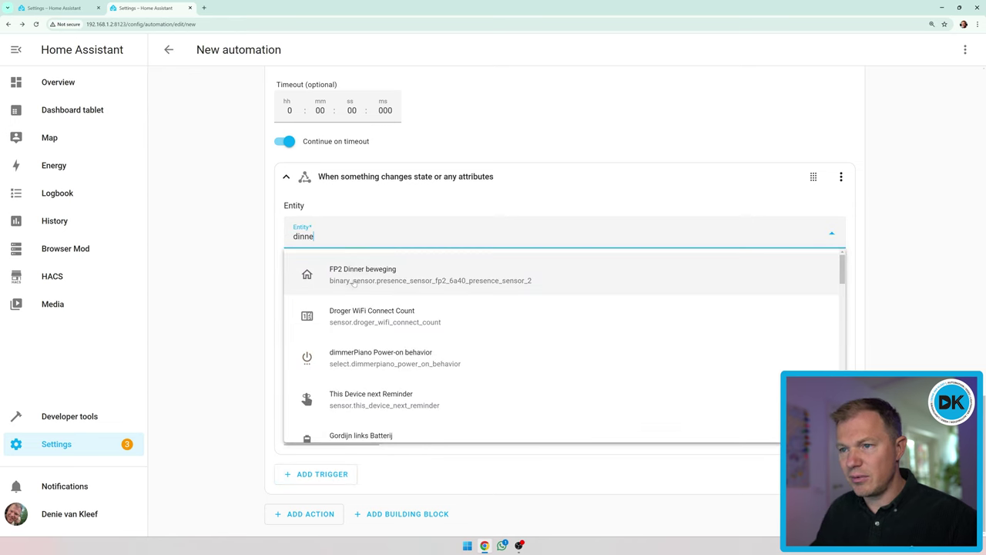
{"action": "left_click", "coordinate": [353, 282]}
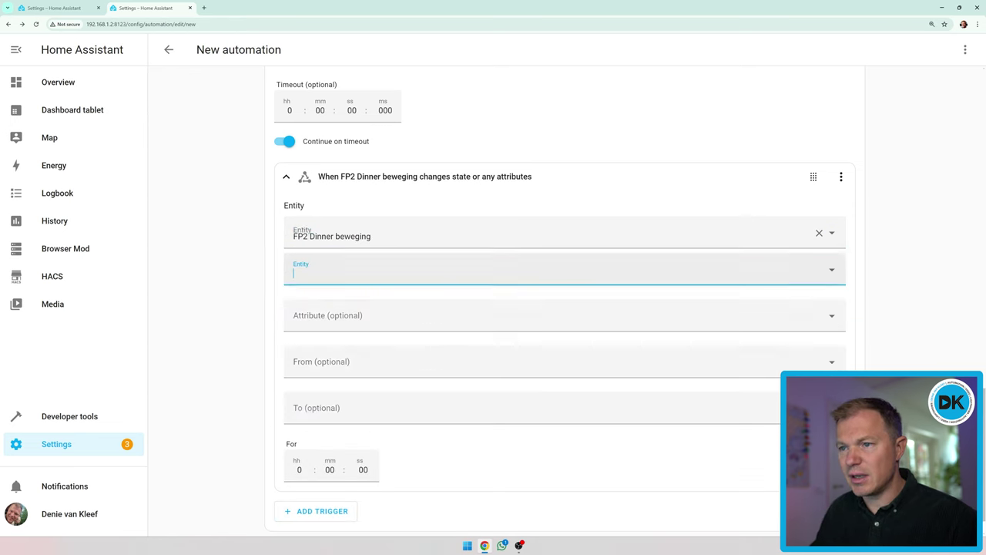
{"action": "left_click", "coordinate": [325, 359]}
{"action": "left_click", "coordinate": [324, 422]}
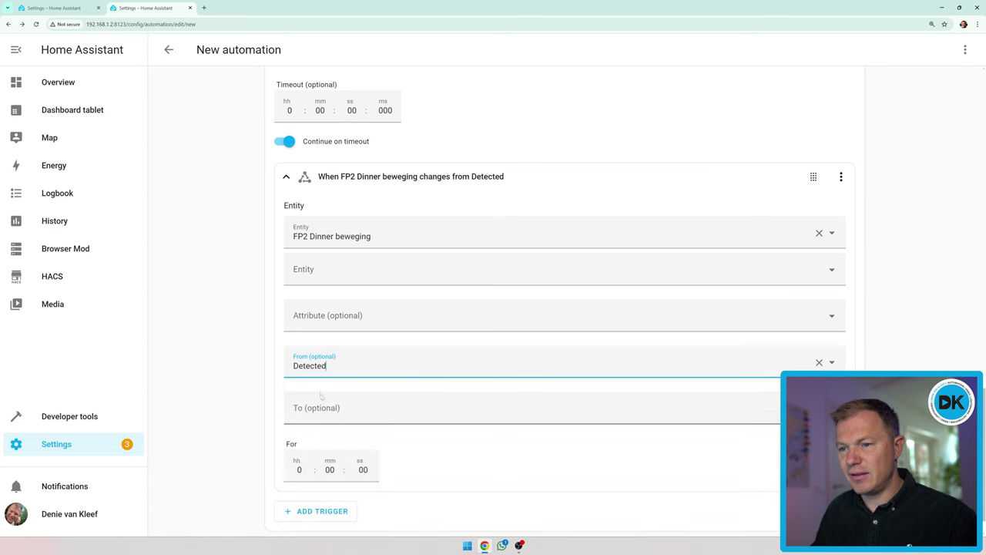
{"action": "left_click", "coordinate": [320, 398]}
{"action": "left_click", "coordinate": [308, 317]}
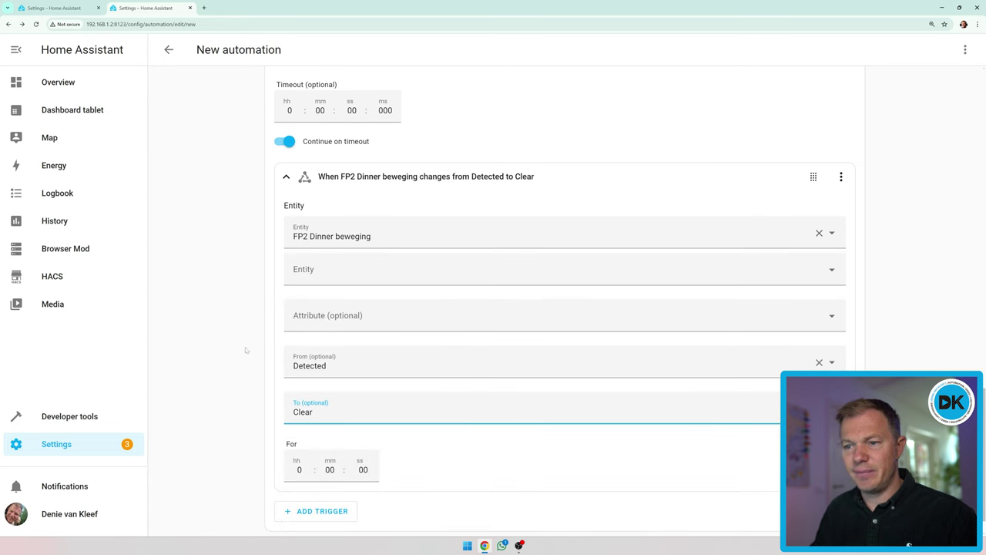
{"action": "scroll", "coordinate": [237, 366], "scroll_direction": "down", "scroll_amount": 1}
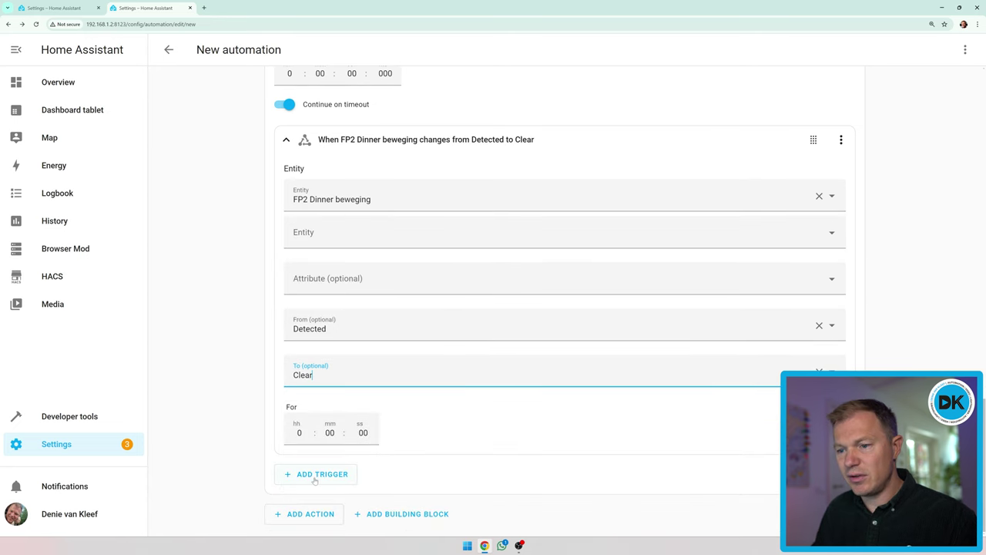
{"action": "left_click", "coordinate": [306, 514]}
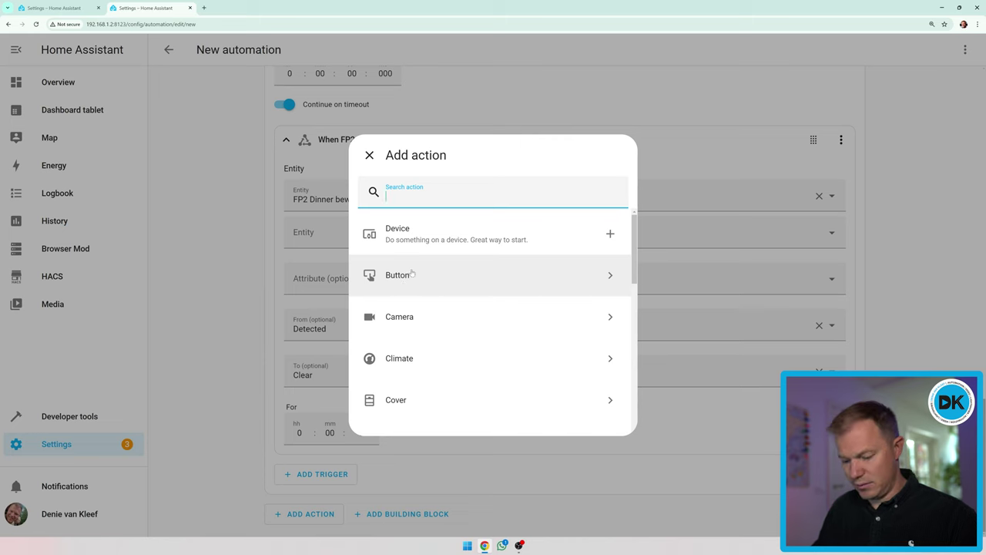
- Add a Device action turning off Eet-tafel, then view the automation in YAML
{"action": "left_click", "coordinate": [410, 235]}
{"action": "left_click", "coordinate": [328, 420]}
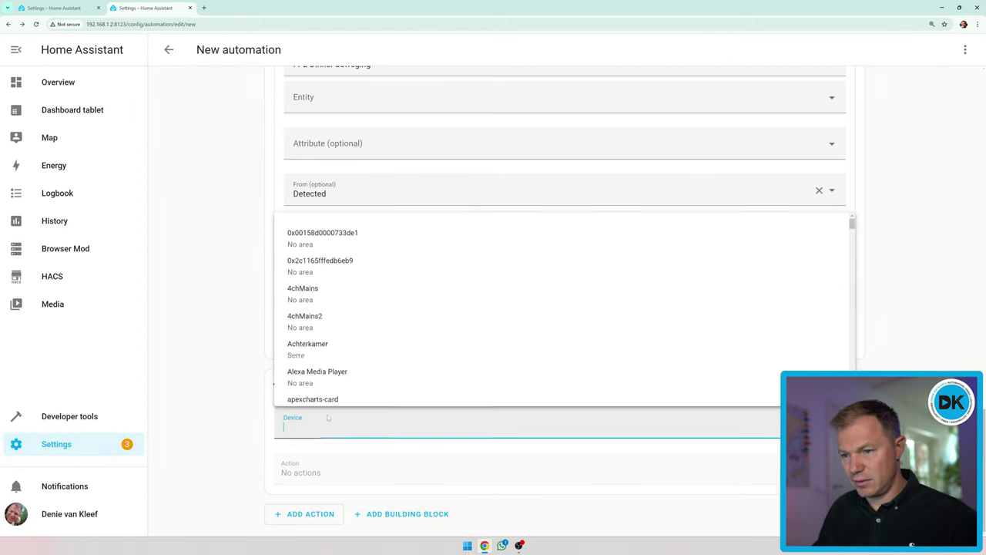
{"action": "type", "text": "eet"}
{"action": "left_click", "coordinate": [323, 245]}
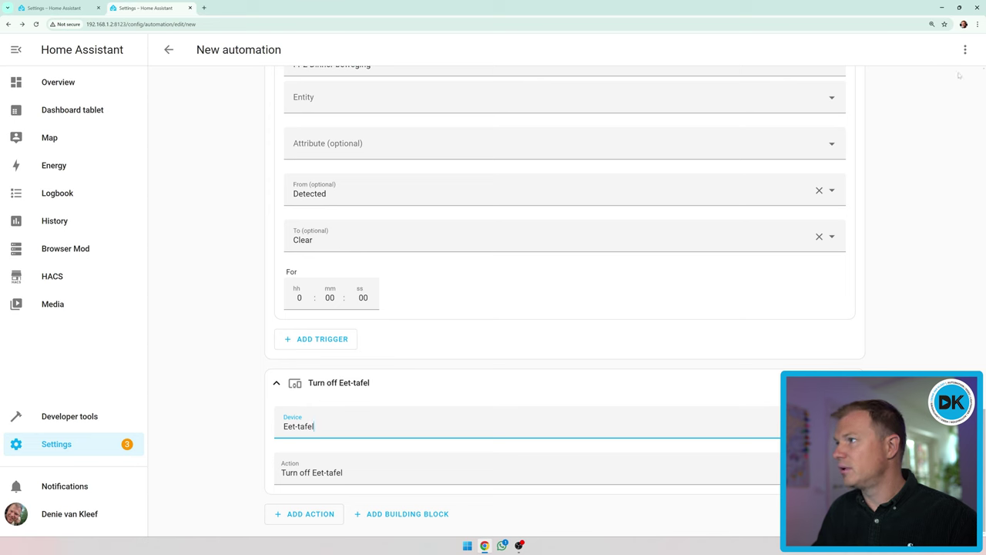
{"action": "left_click", "coordinate": [965, 49]}
{"action": "left_click", "coordinate": [898, 247]}
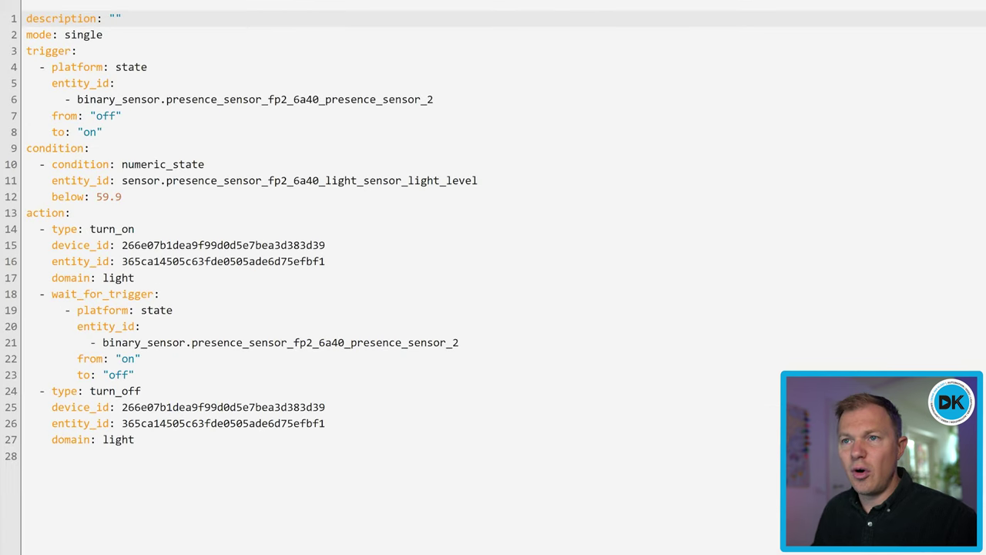
{"action": "left_click", "coordinate": [53, 67]}
{"action": "left_click_drag", "start_coordinate": [78, 100], "coordinate": [434, 99]}
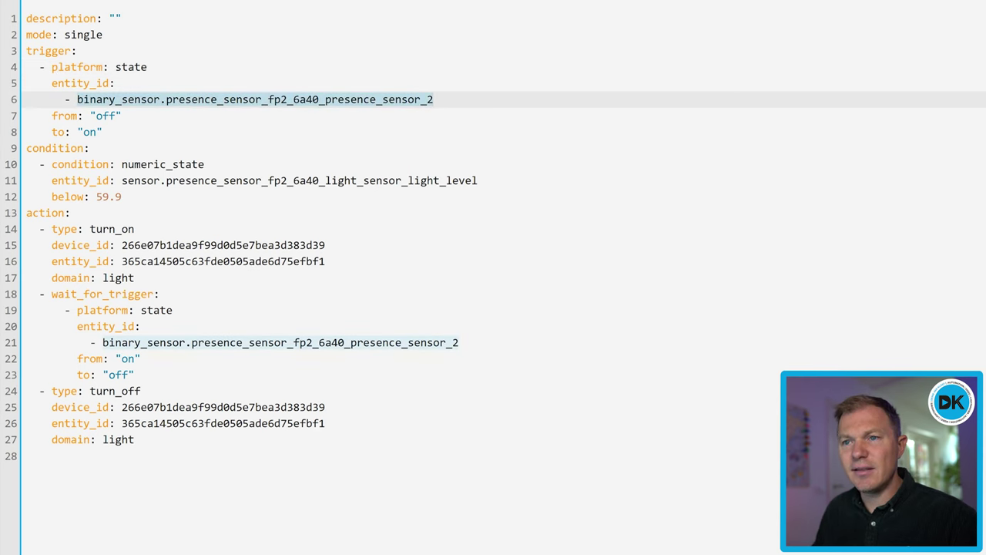
{"action": "left_click_drag", "start_coordinate": [51, 165], "coordinate": [122, 197]}
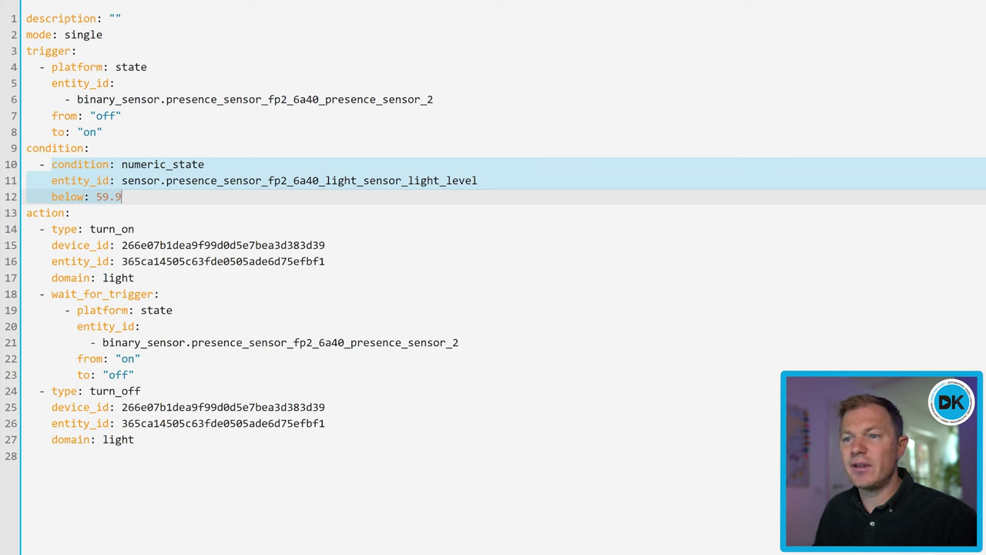
{"action": "left_click_drag", "start_coordinate": [52, 229], "coordinate": [135, 229]}
{"action": "left_click_drag", "start_coordinate": [51, 293], "coordinate": [159, 293]}
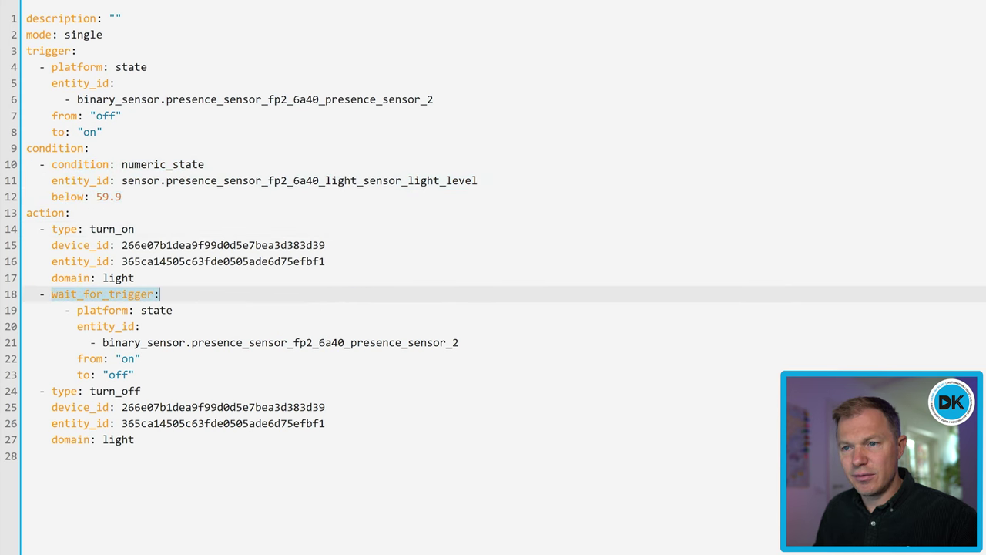